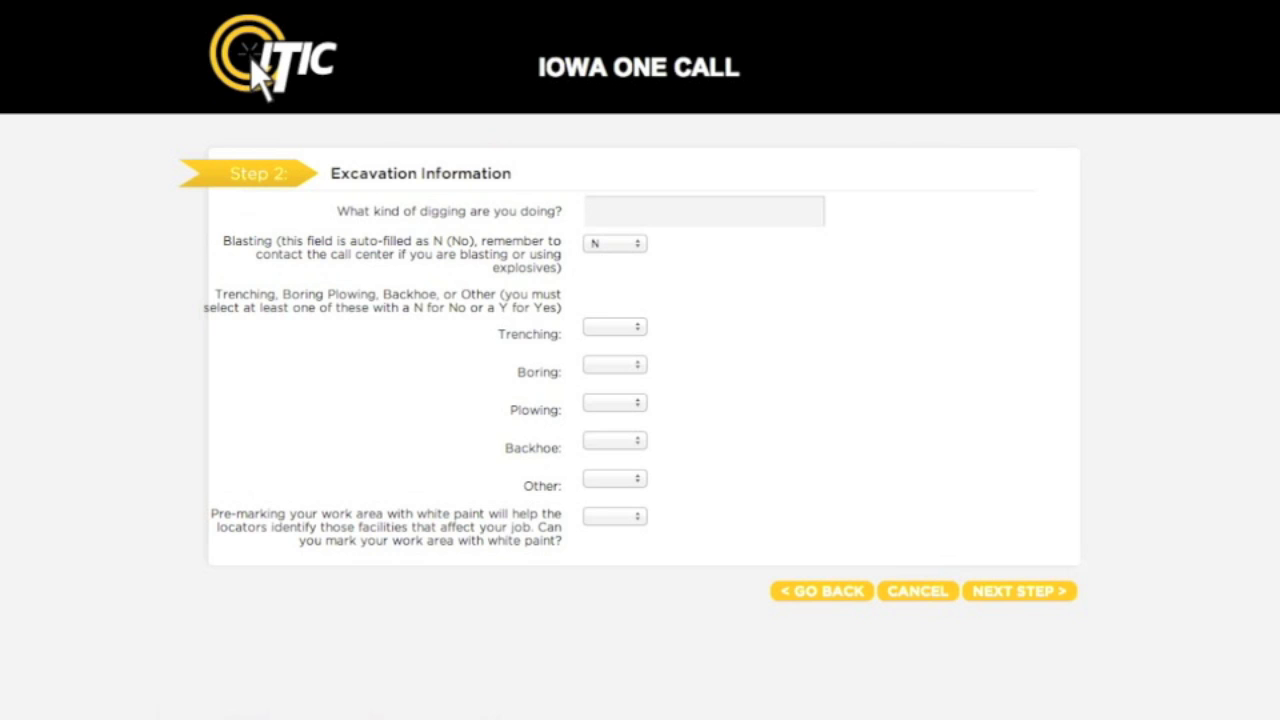
Set the digging type to INSTALLATION OF FENCE.
type("INSTALL")
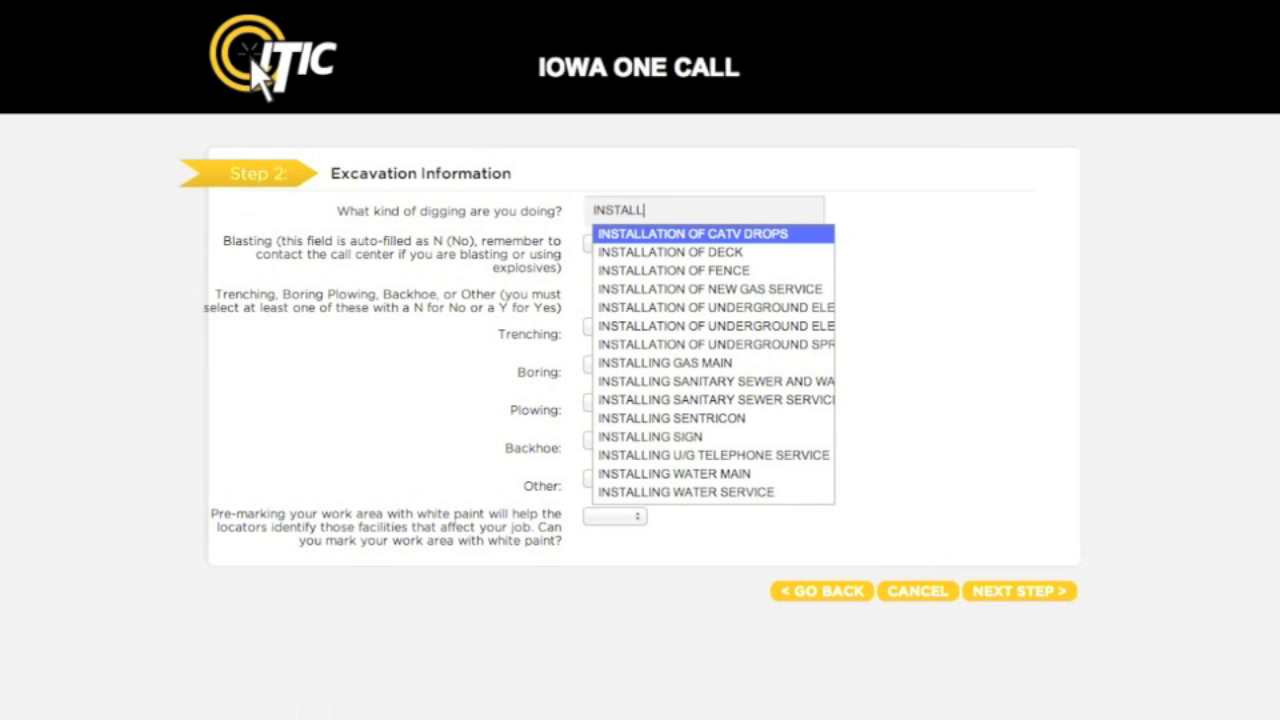
key("Down")
key("Down")
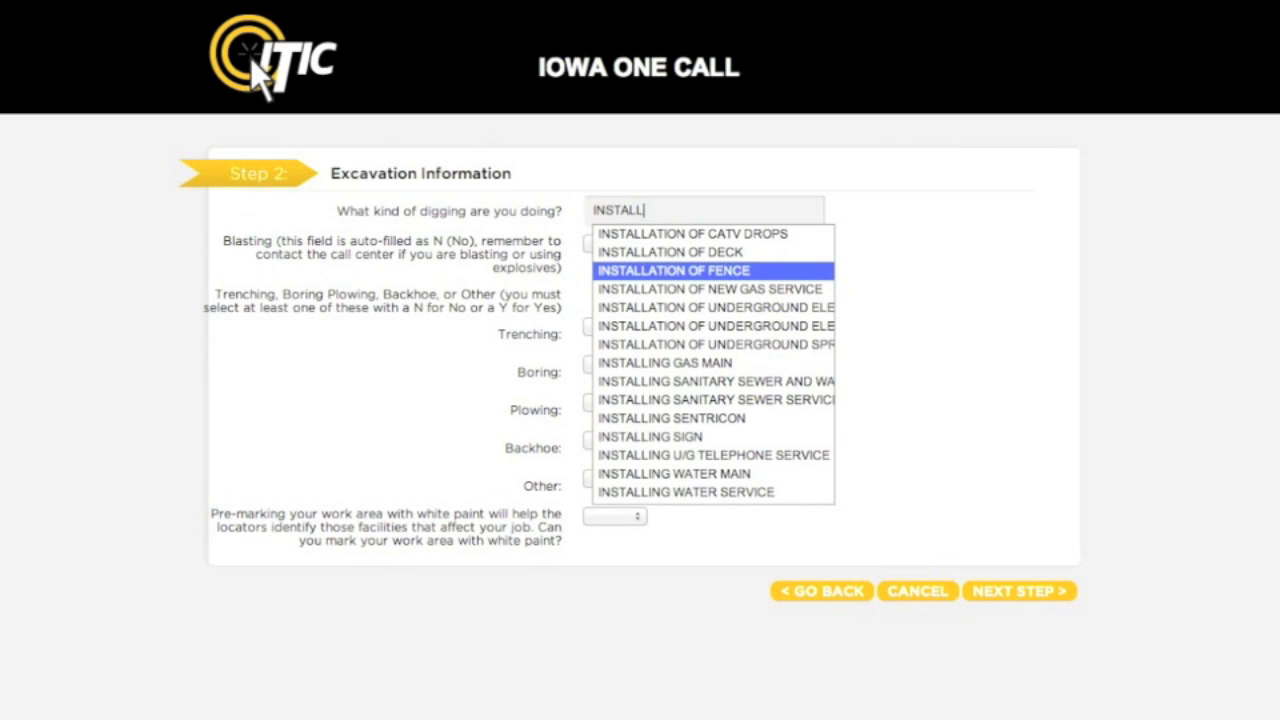
key("Return")
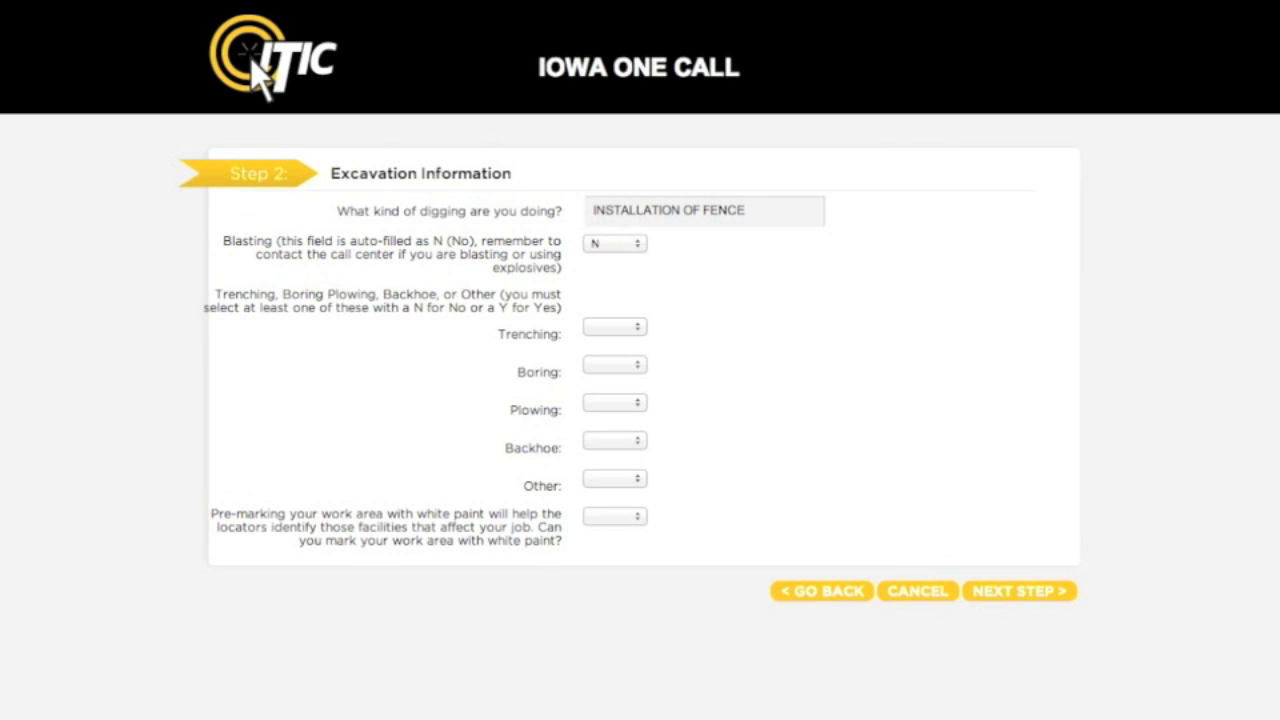
Answer N for the Trenching, Boring and Plowing questions.
key("Tab")
key("Tab")
key("space")
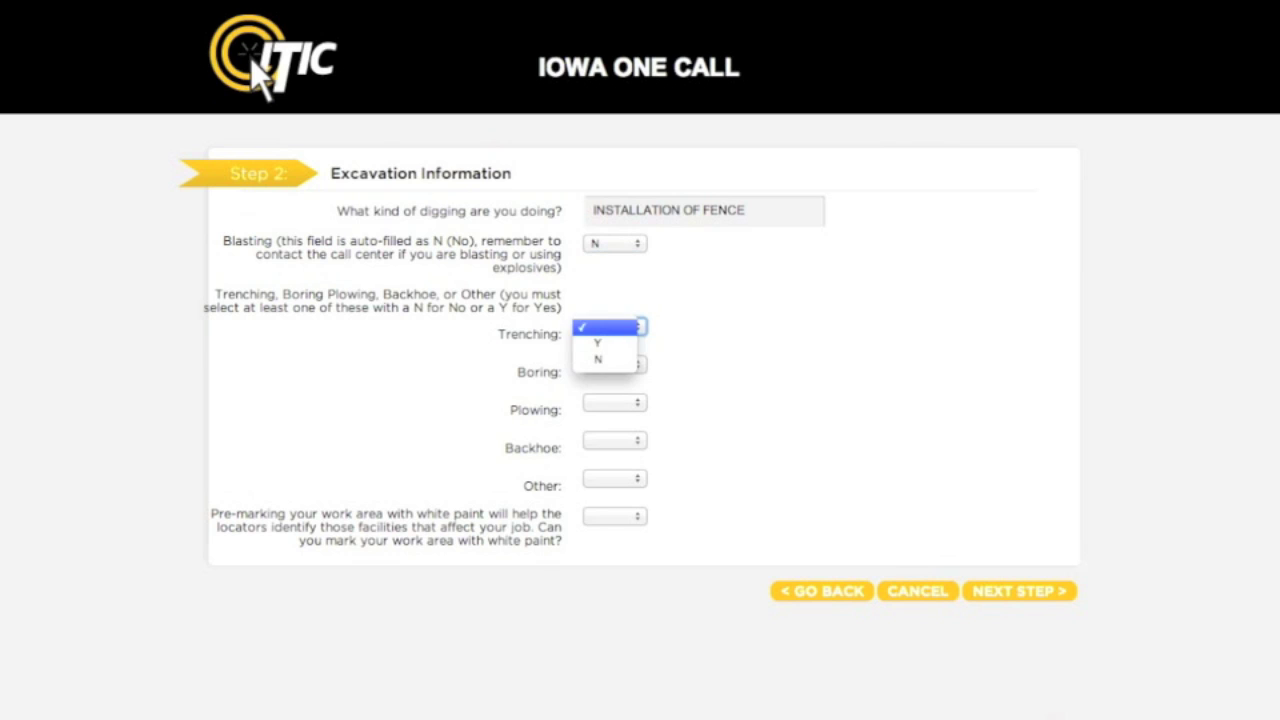
key("Down")
key("Down")
key("Return")
key("Tab")
key("space")
key("Down")
key("Down")
key("Return")
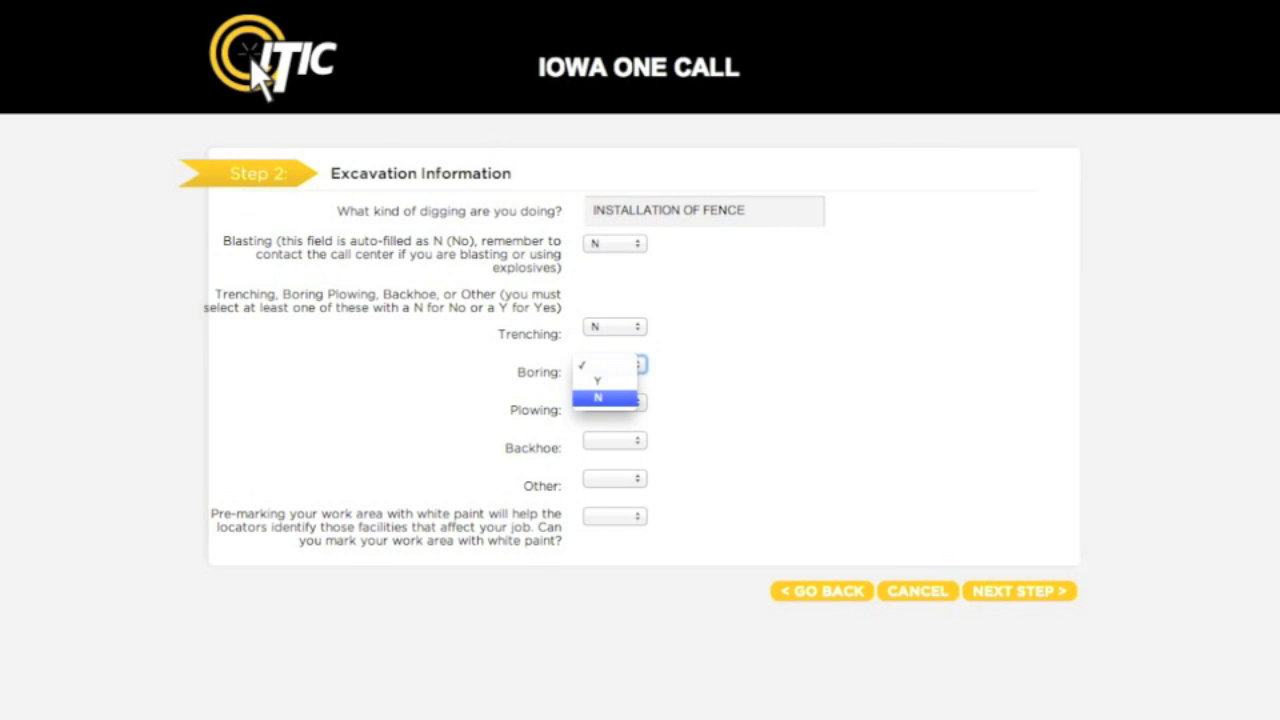
key("Tab")
key("space")
Answer N for Backhoe, Y for Other, N for white-paint pre-marking, and continue.
key("Down")
key("Down")
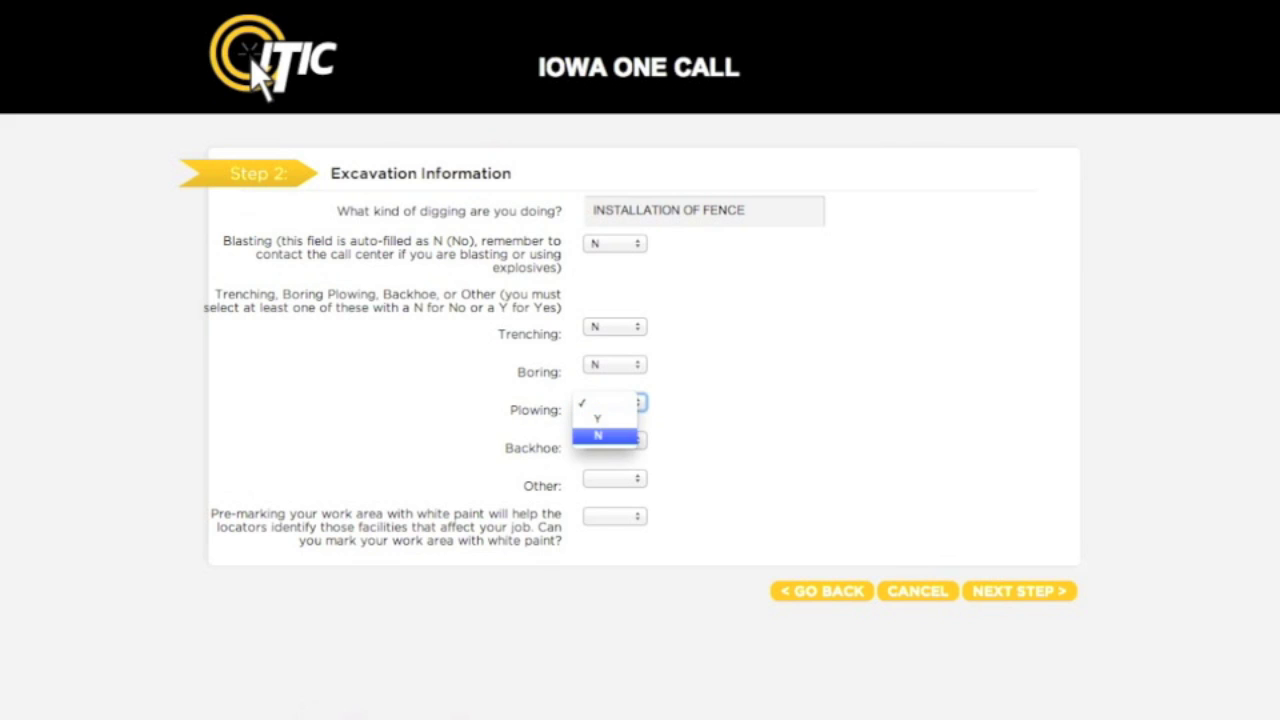
key("Return")
key("Tab")
key("space")
key("Down")
key("Down")
key("Return")
key("Tab")
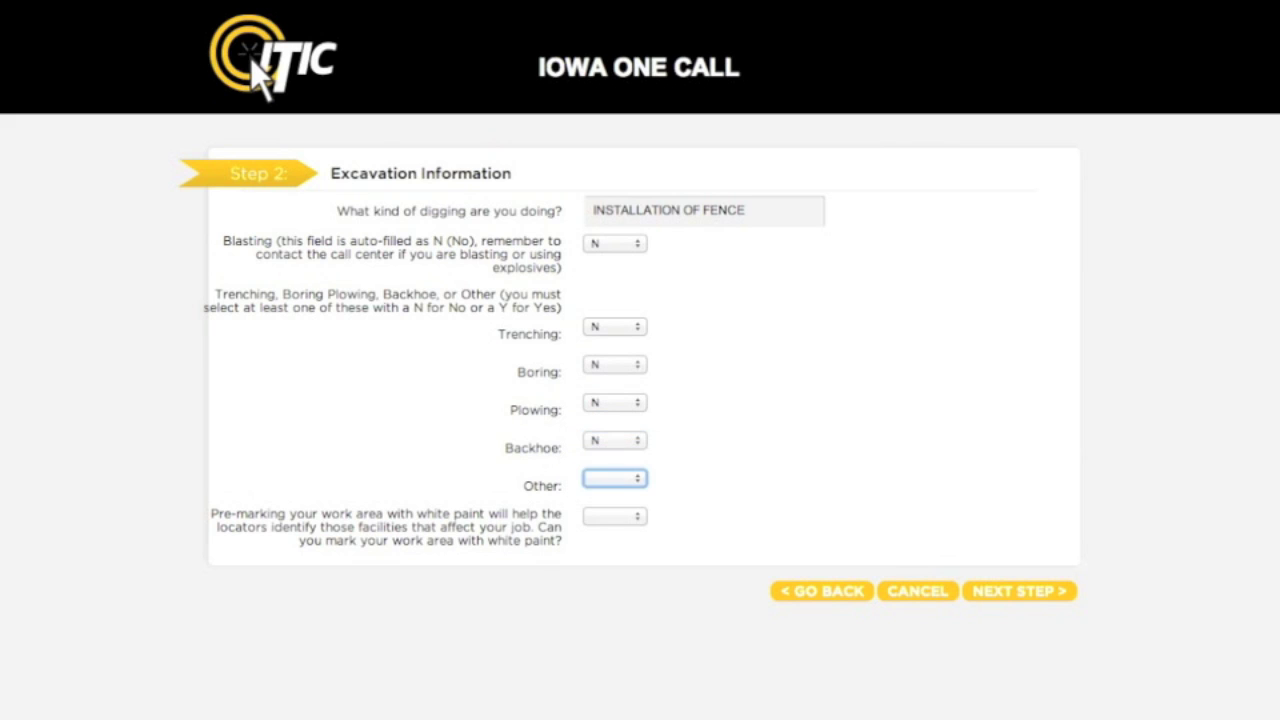
key("space")
key("Down")
key("Return")
key("Tab")
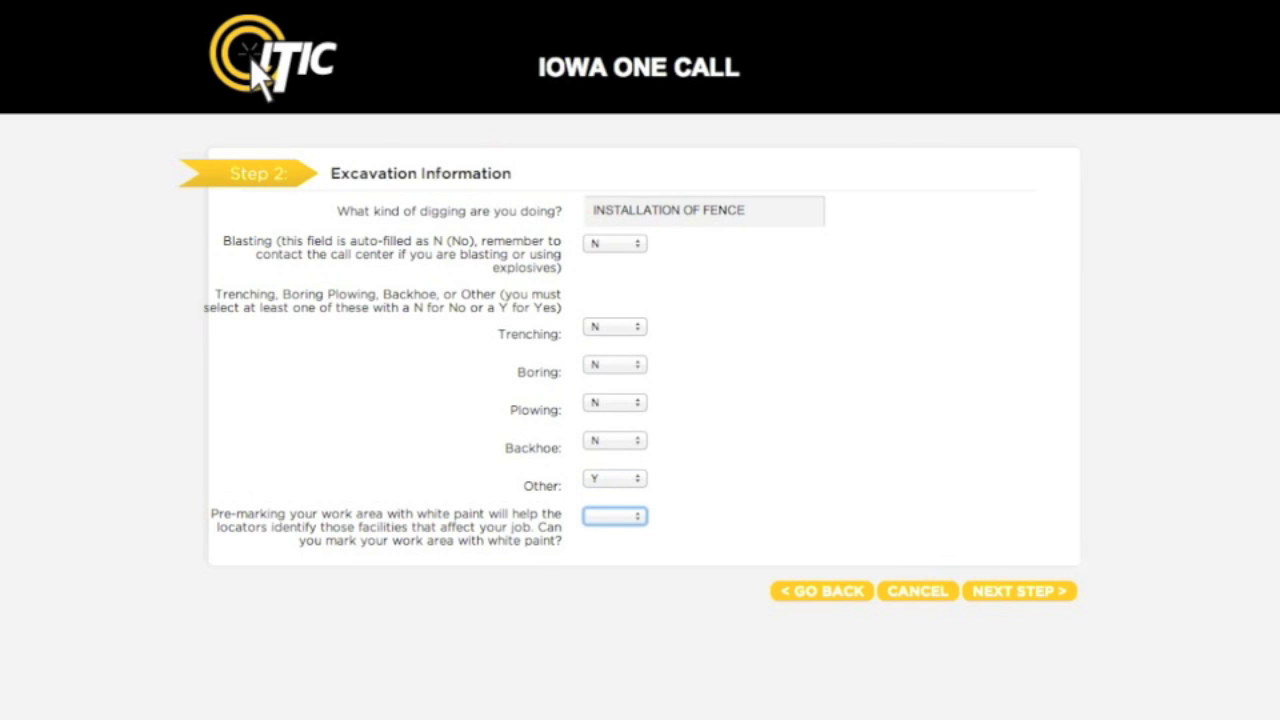
key("space")
key("Down")
key("Down")
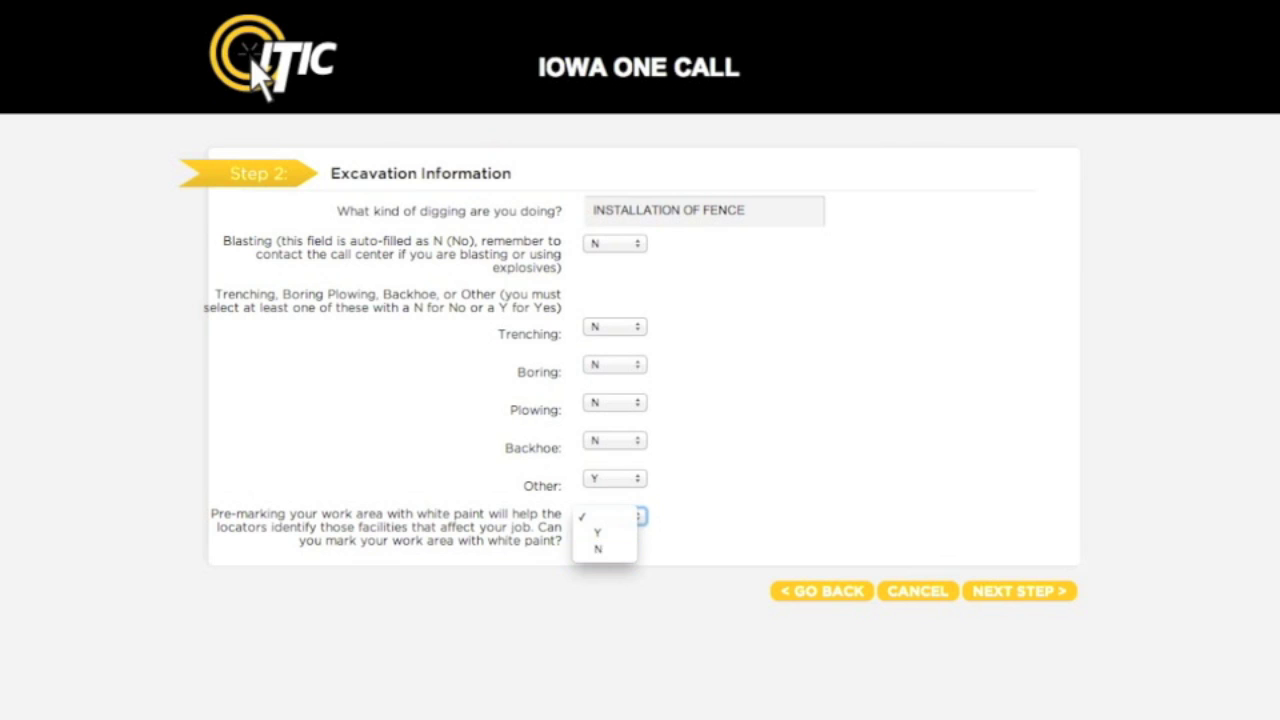
key("Return")
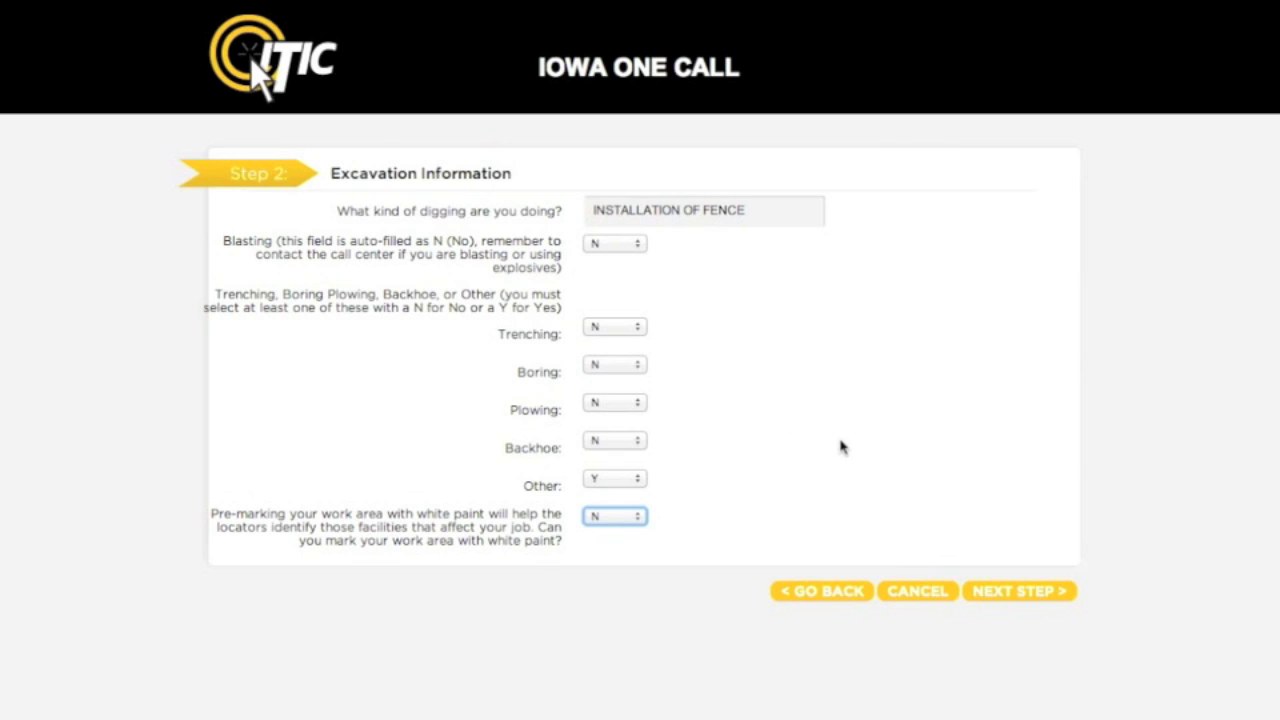
left_click(980, 601)
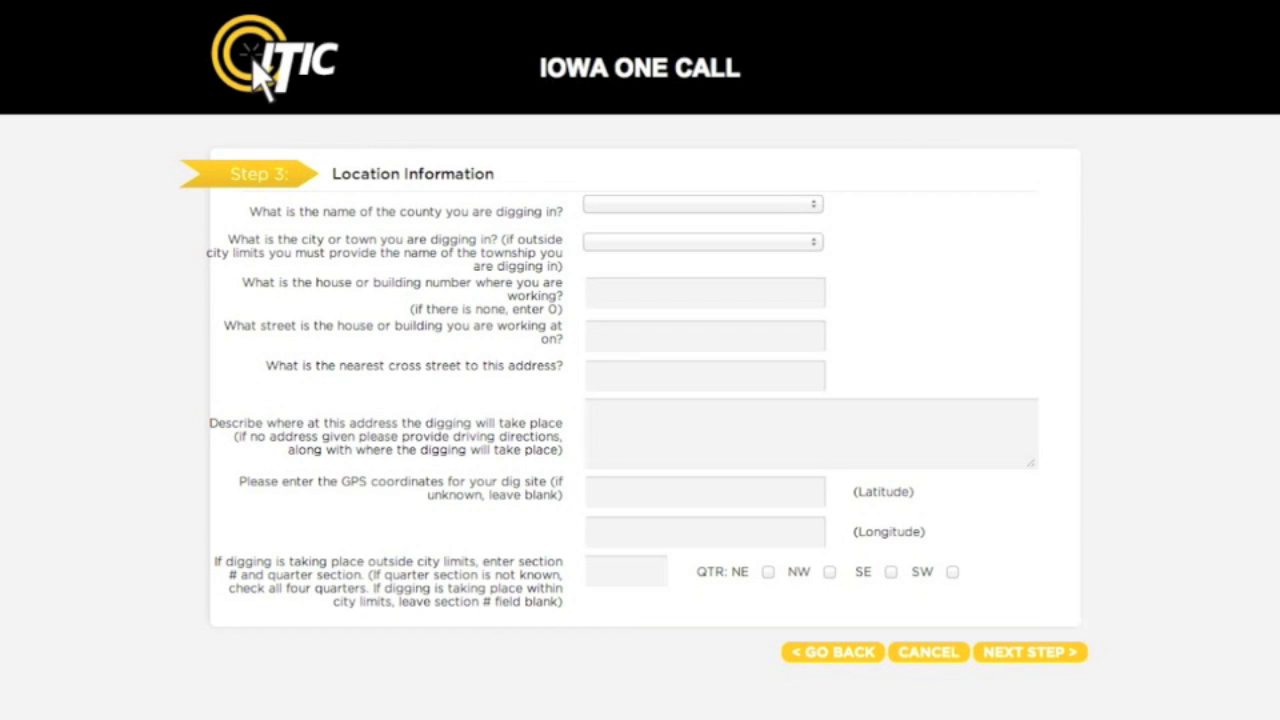
Set the county to BLACK HAWK and the city to WATERLOO.
left_click(707, 205)
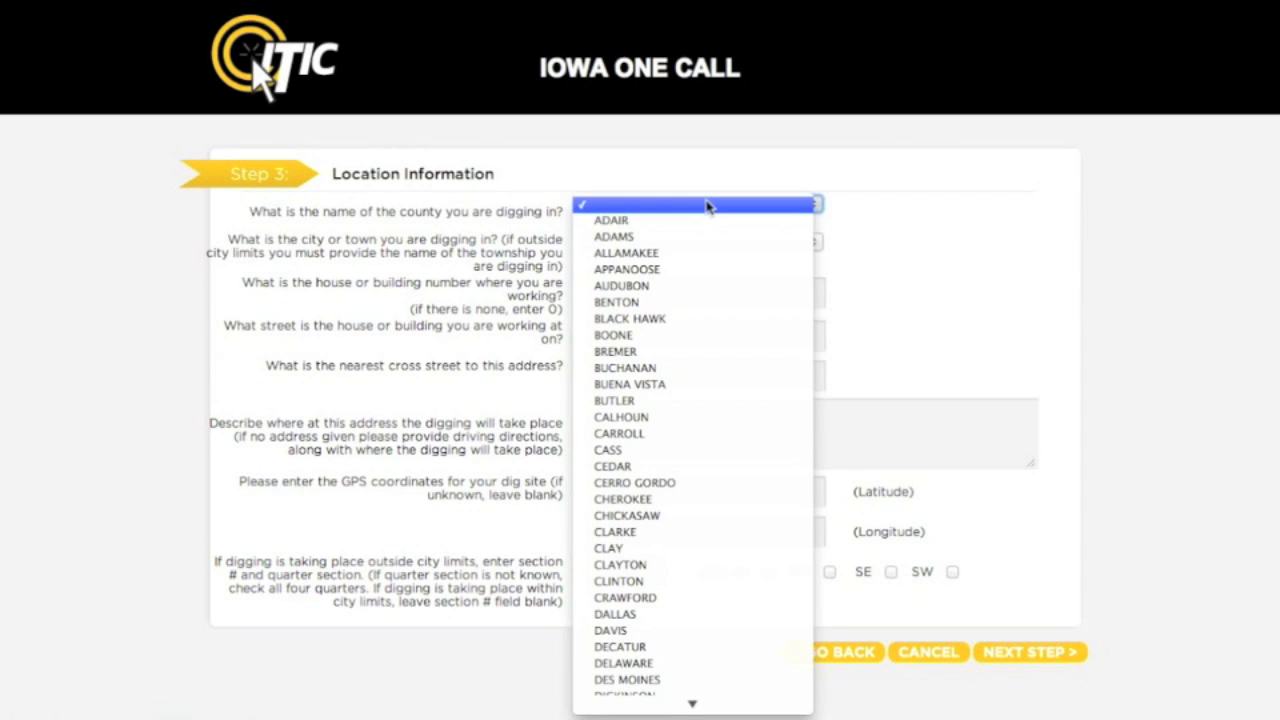
left_click(700, 318)
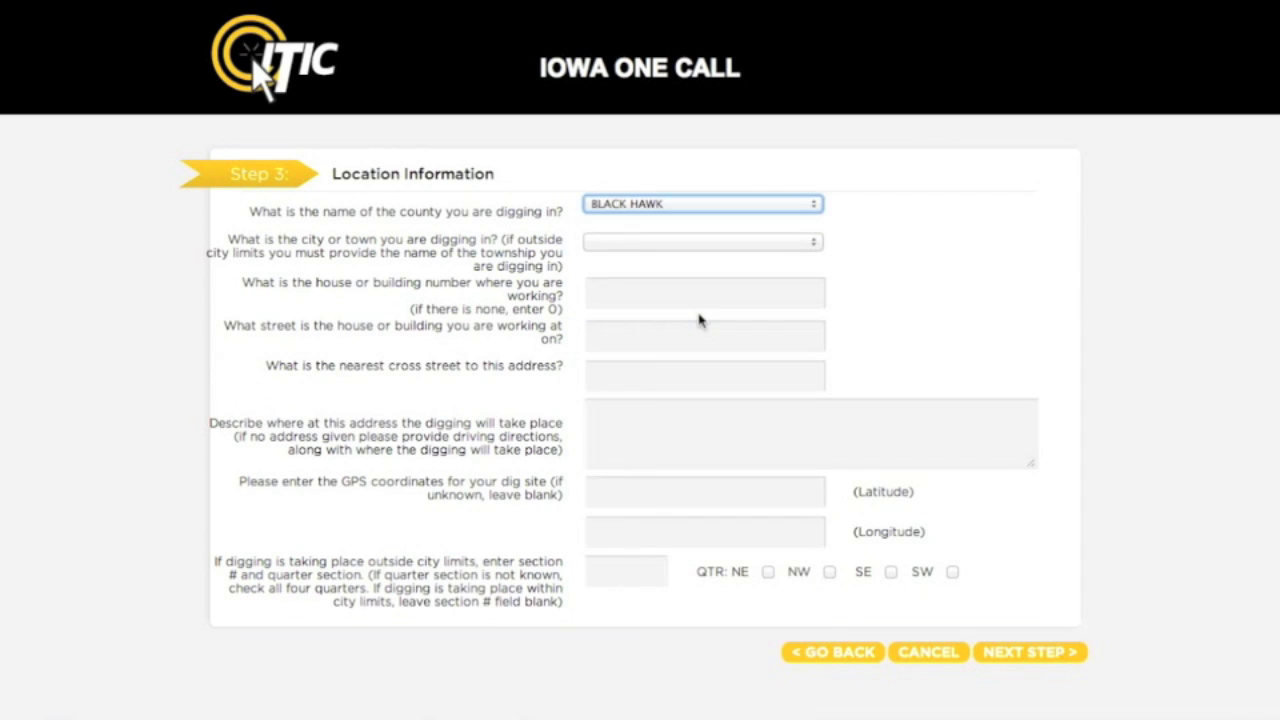
key("Tab")
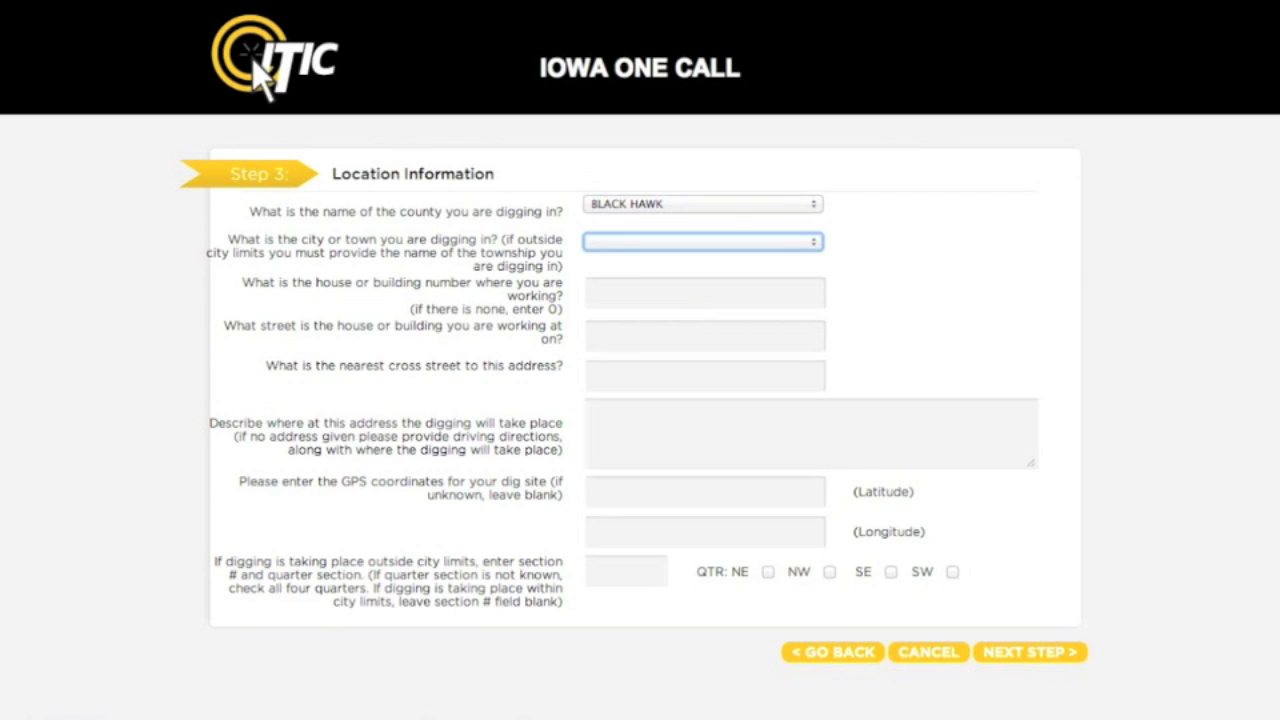
key("space")
key("Down")
key("Down")
key("Down")
key("Down")
key("Down")
key("Down")
key("Down")
key("Down")
key("Down")
key("Down")
key("Down")
key("Down")
key("Down")
key("Down")
key("Down")
key("Down")
key("Down")
key("Down")
key("Down")
key("Down")
key("Down")
key("Down")
key("Down")
key("Down")
key("Down")
key("Down")
key("Down")
key("Down")
key("Down")
key("Down")
key("Down")
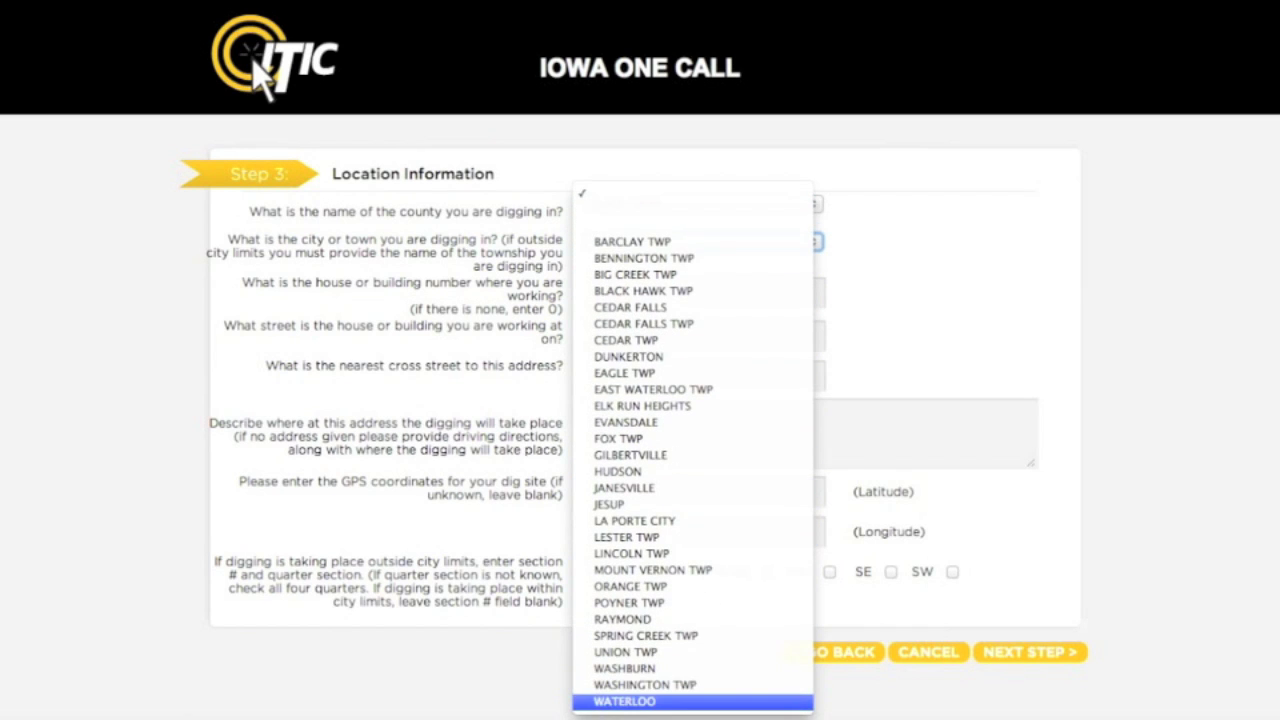
key("Return")
key("Tab")
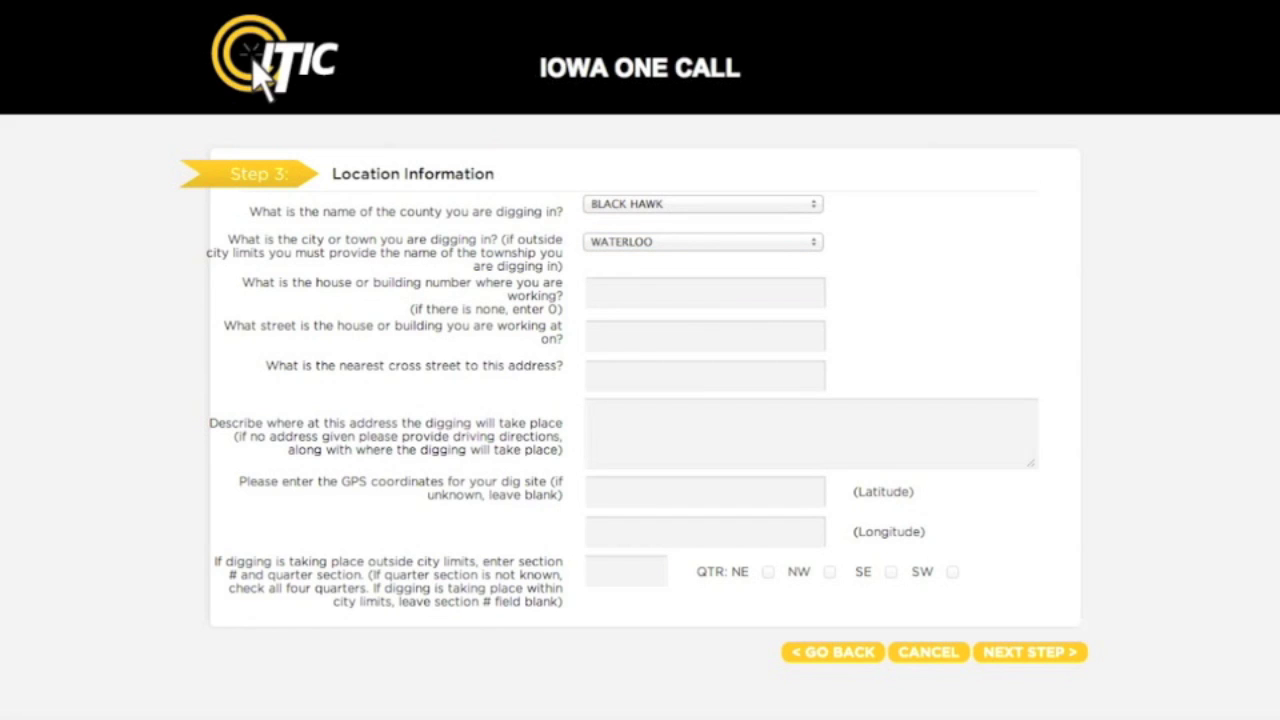
type("715")
key("Tab")
type("H")
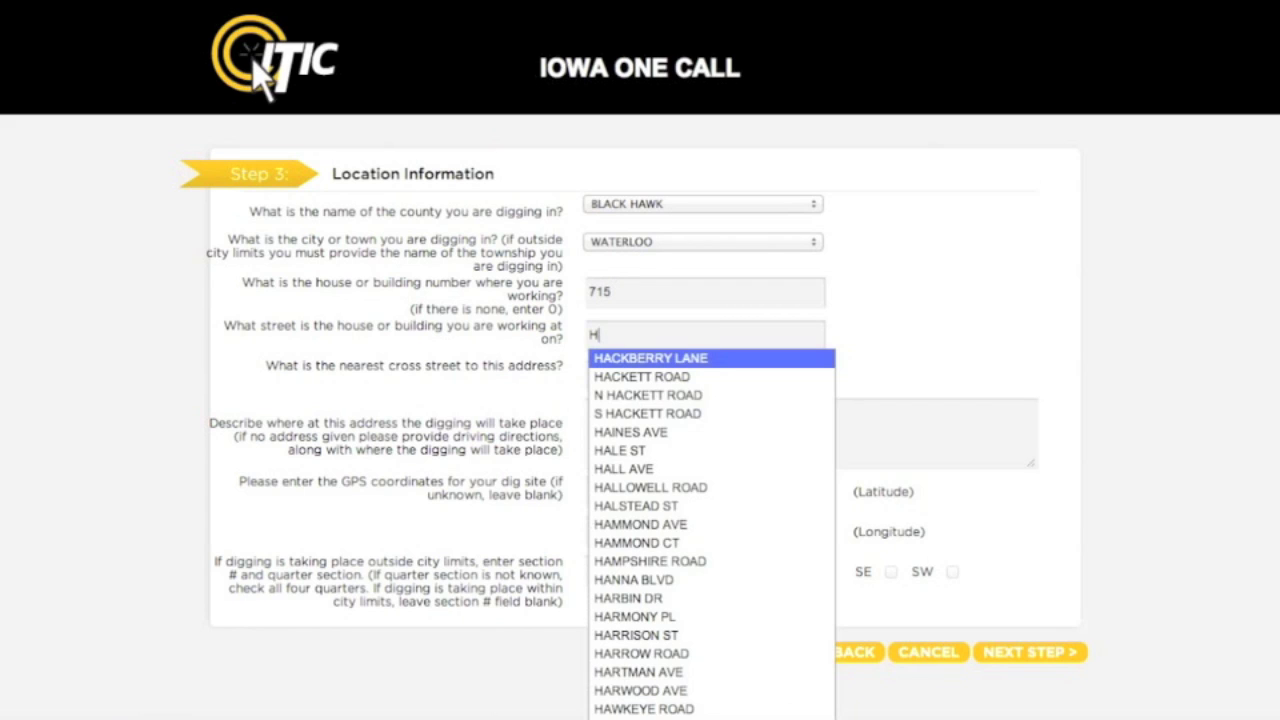
type("AW")
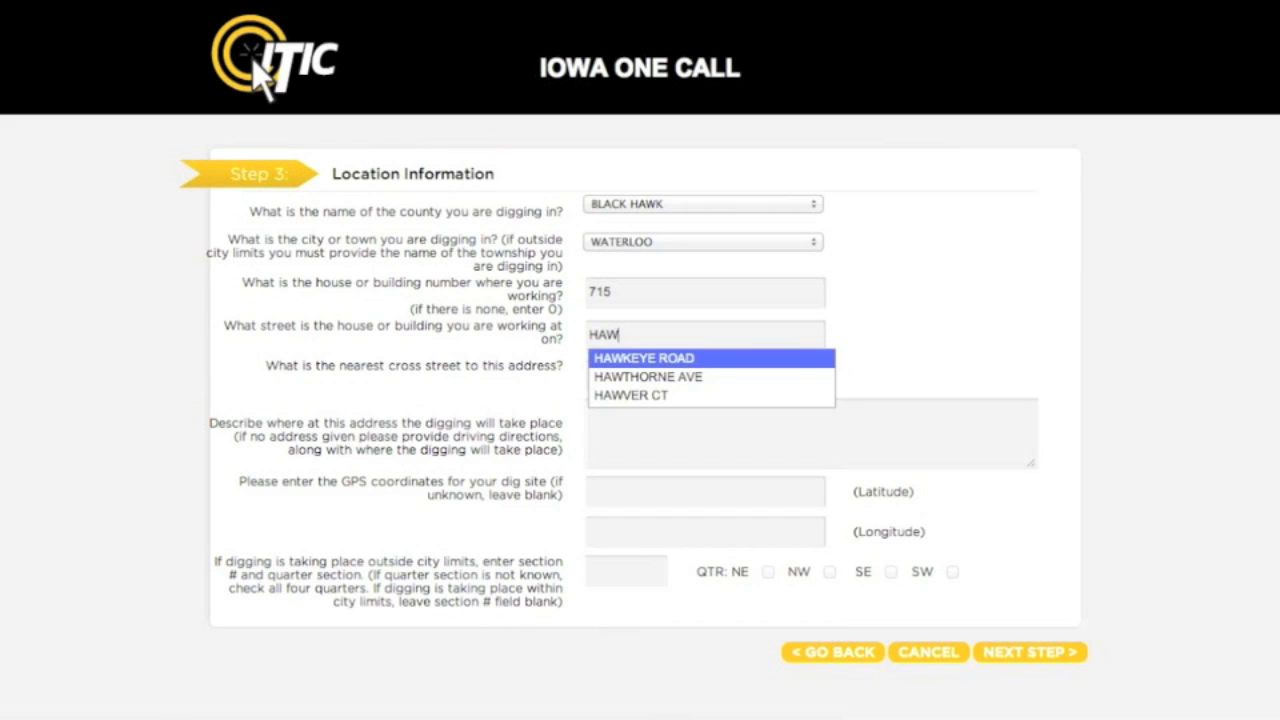
key("Down")
key("Return")
key("Tab")
Add cross street WESTERN AVE and describe marking from front house corners to rear lot line.
type("WE")
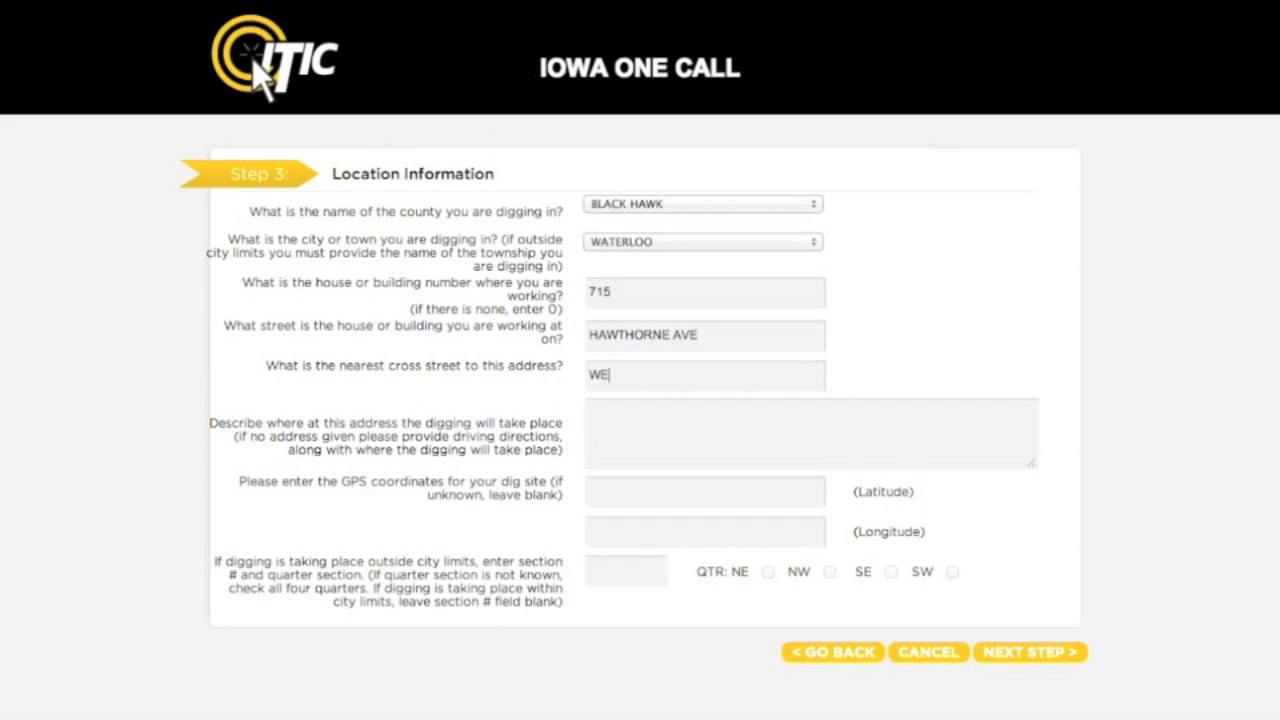
type("STERN AVE")
key("Tab")
type("MARK FROM FRONT CORNERS OF HOUSE TO REAR LOT LINE FOR WIDTH OF LOT")
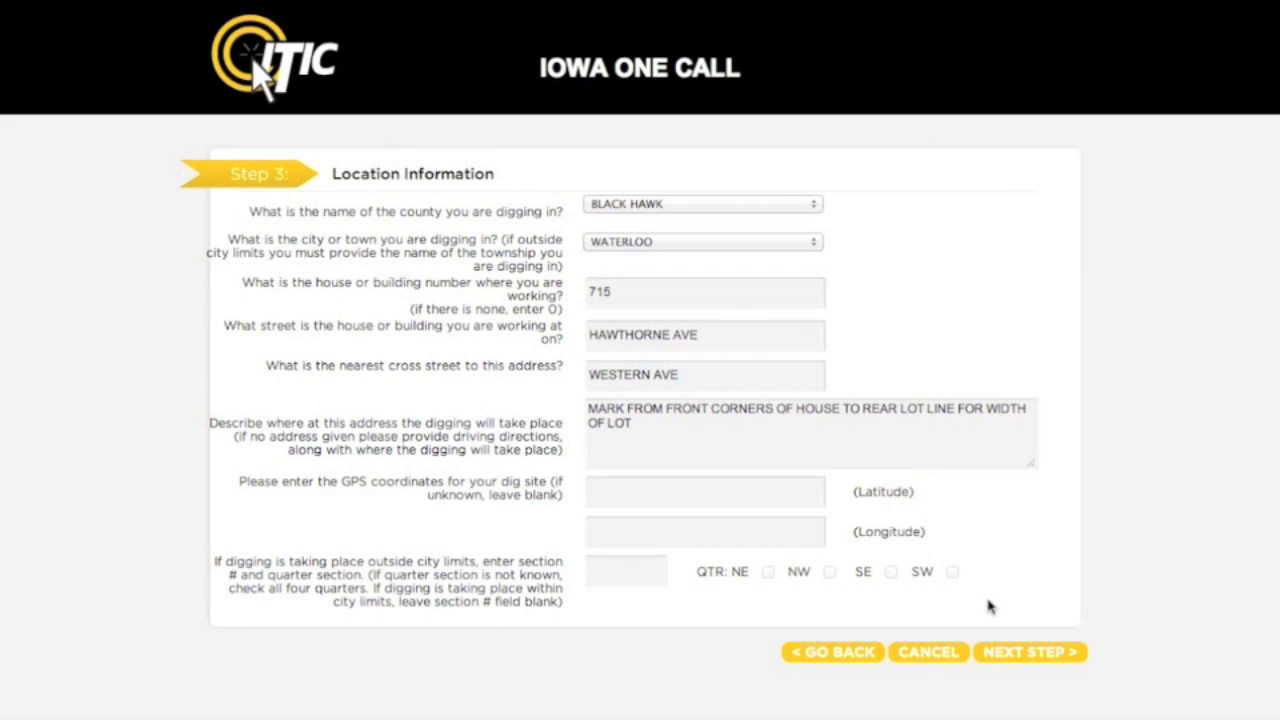
Fit the map's dig box to the northern block between Western Ave and W 6th St.
left_click(1038, 648)
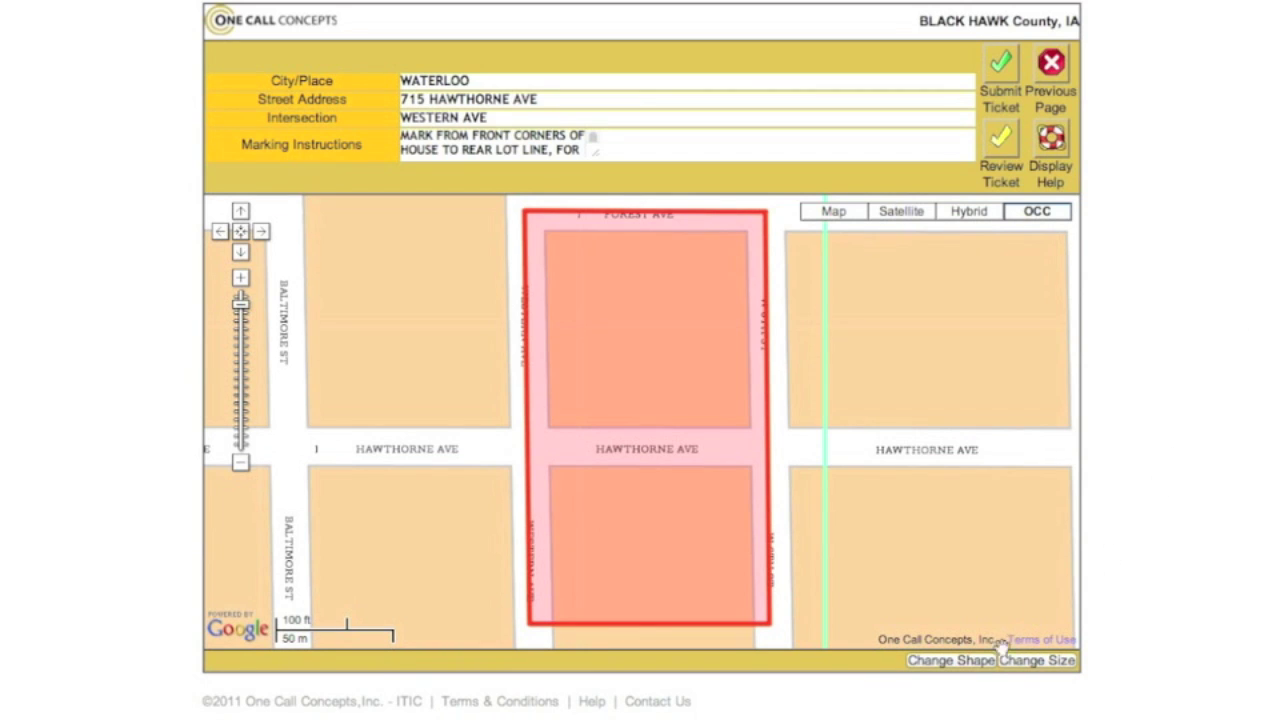
left_click(978, 664)
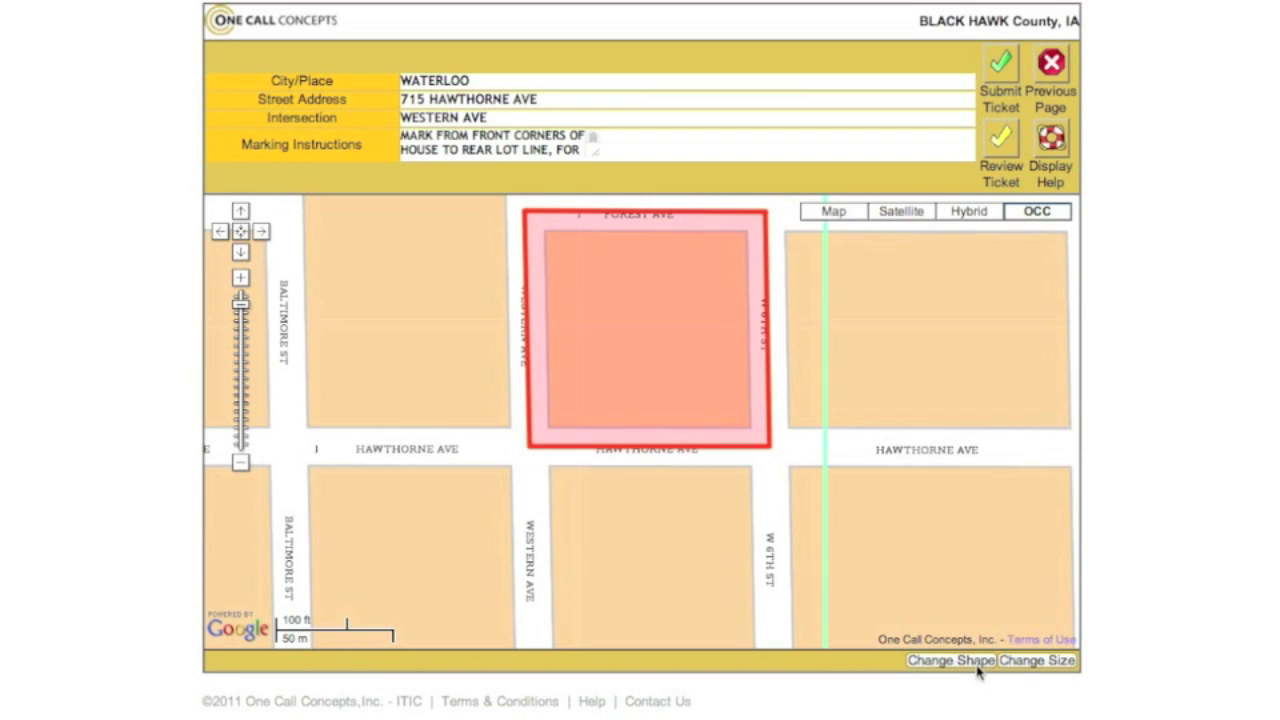
left_click(978, 664)
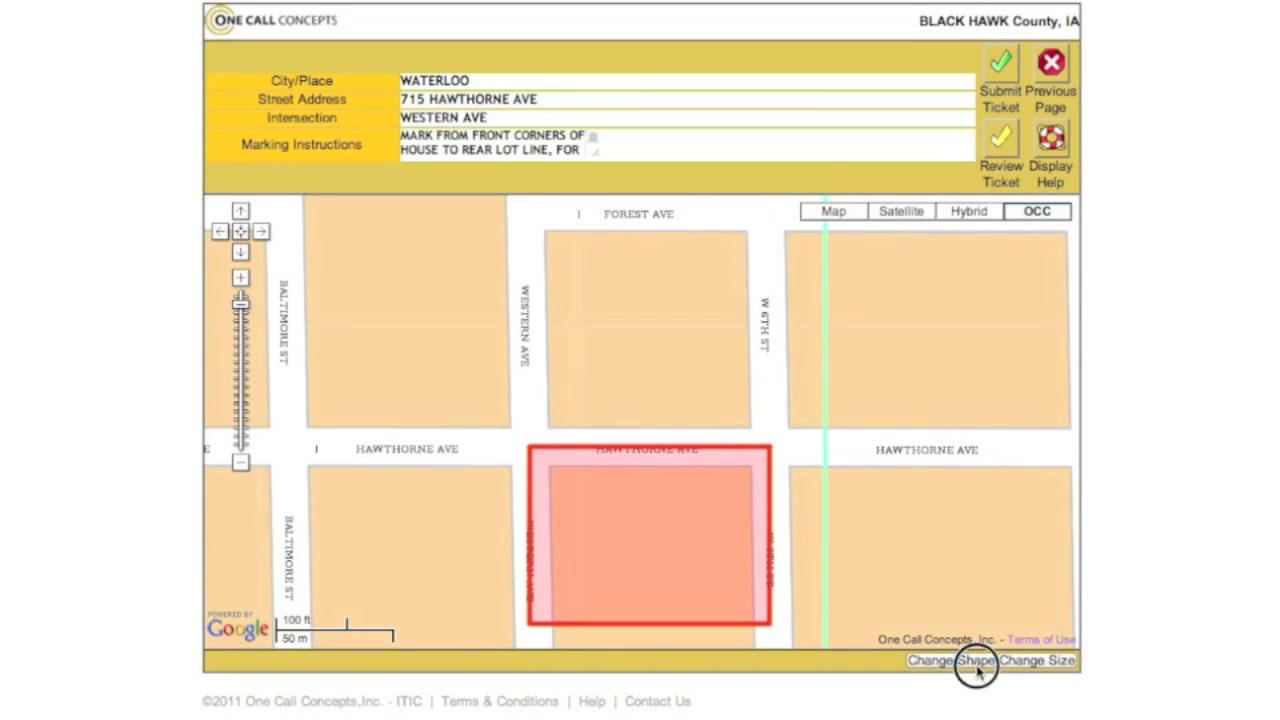
left_click(978, 664)
left_click(1012, 668)
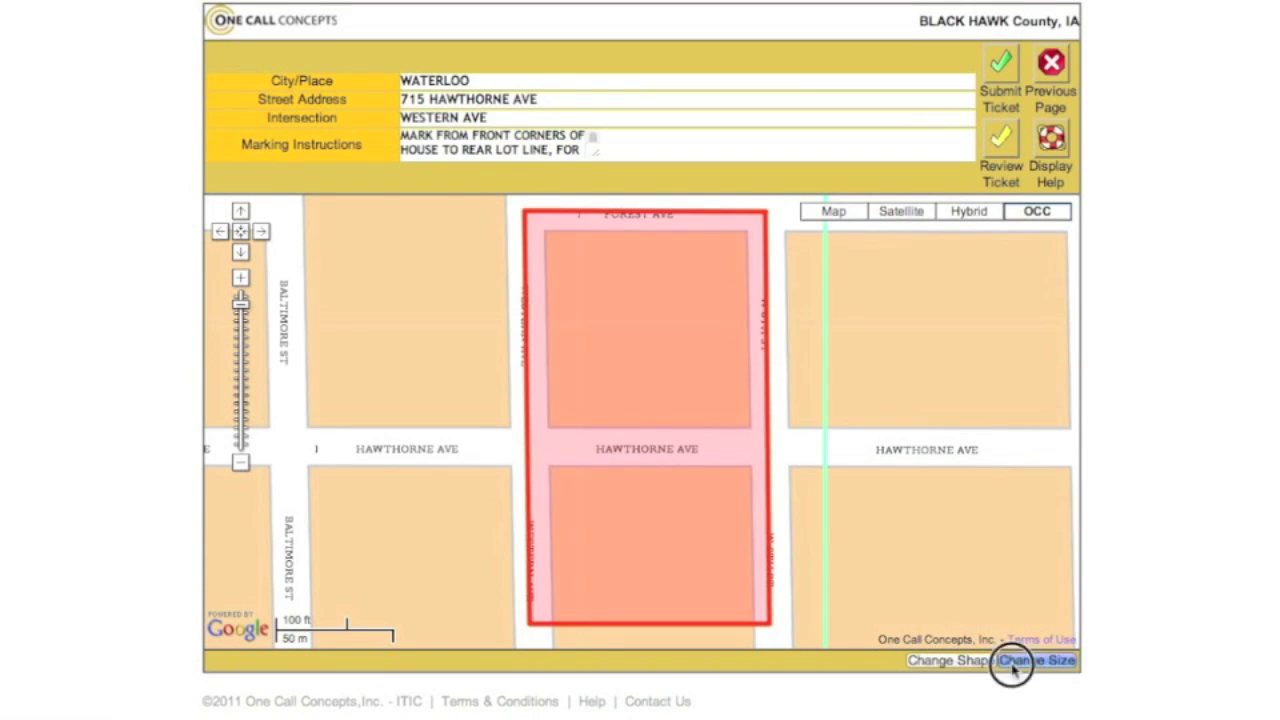
left_click(1013, 668)
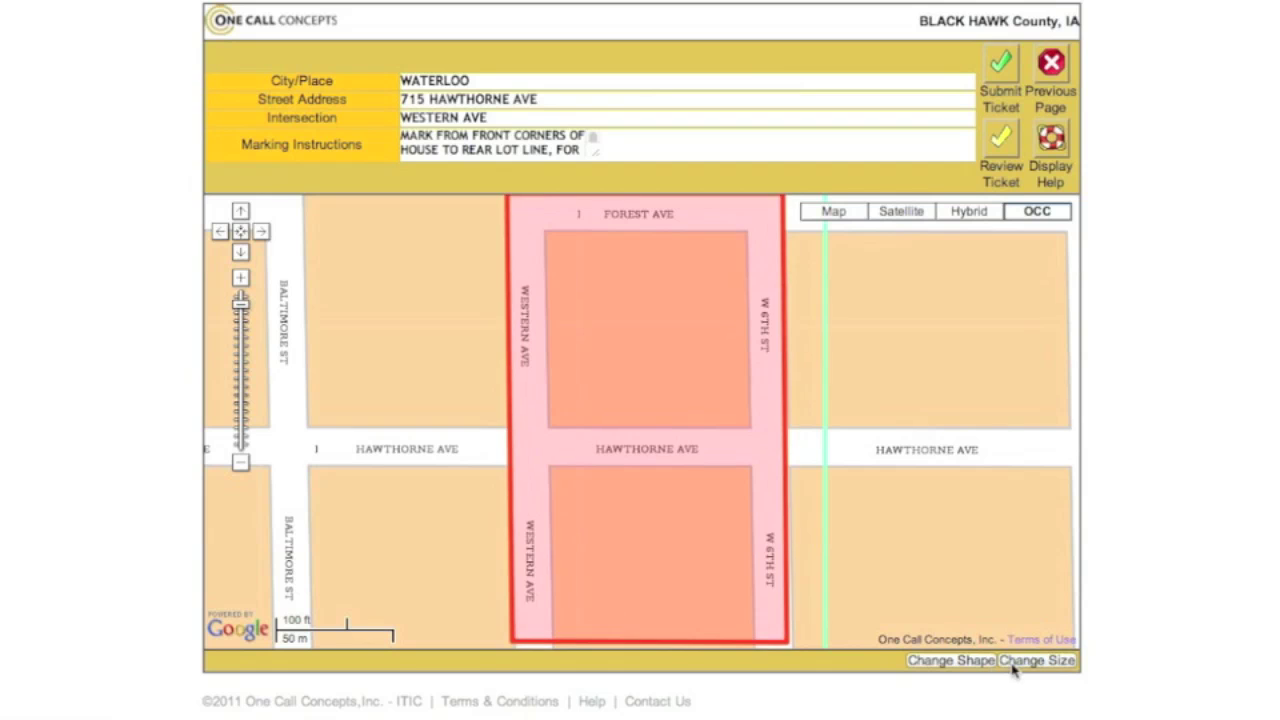
left_click(1013, 668)
left_click(1013, 668)
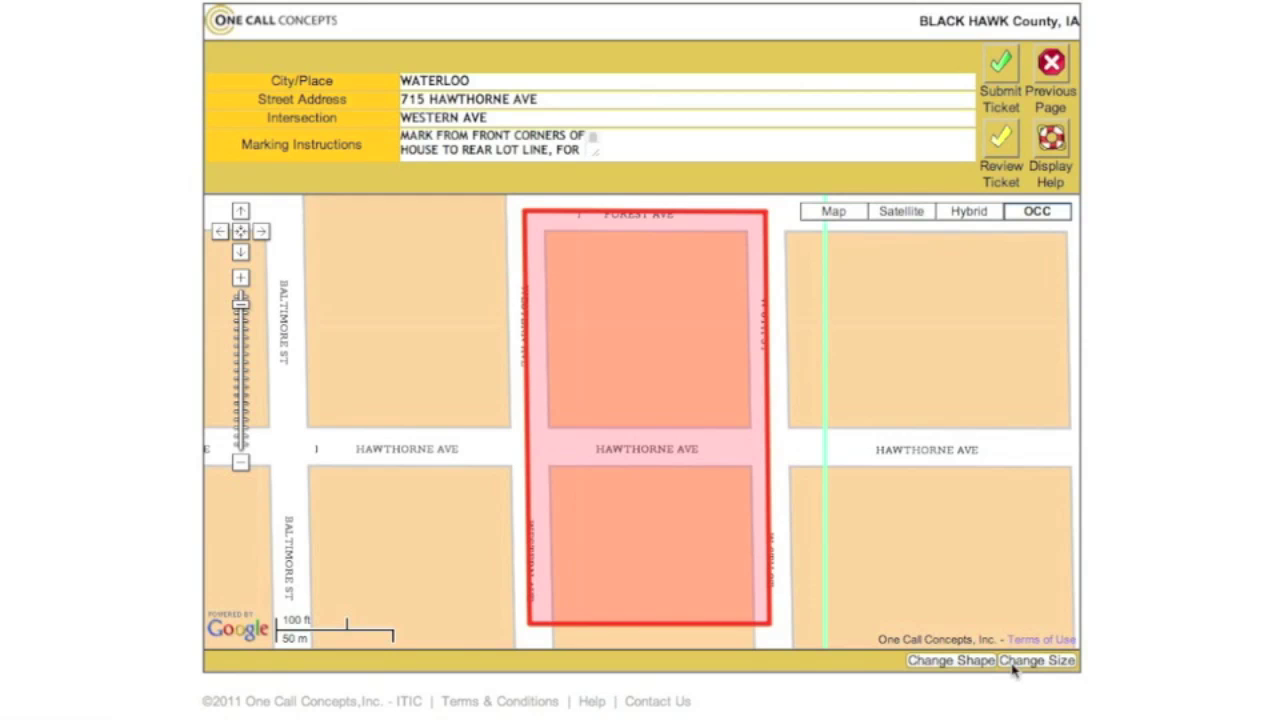
left_click(963, 664)
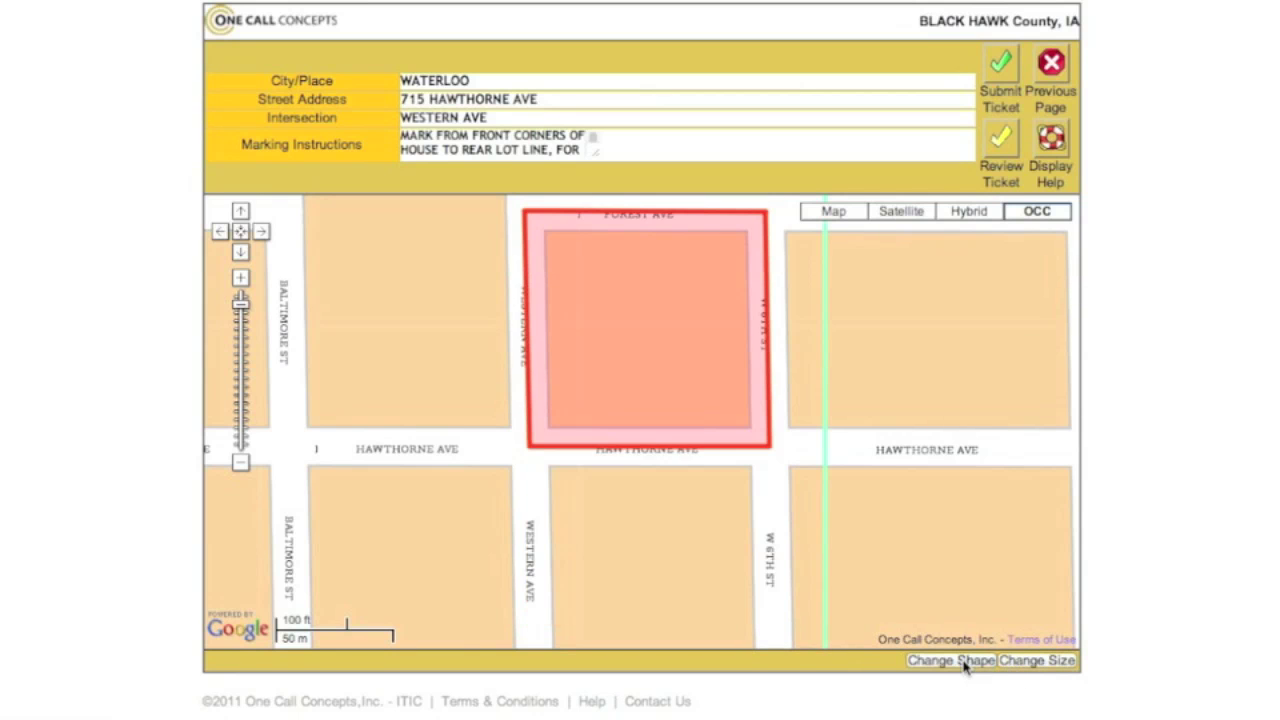
left_click(1004, 665)
left_click(1004, 665)
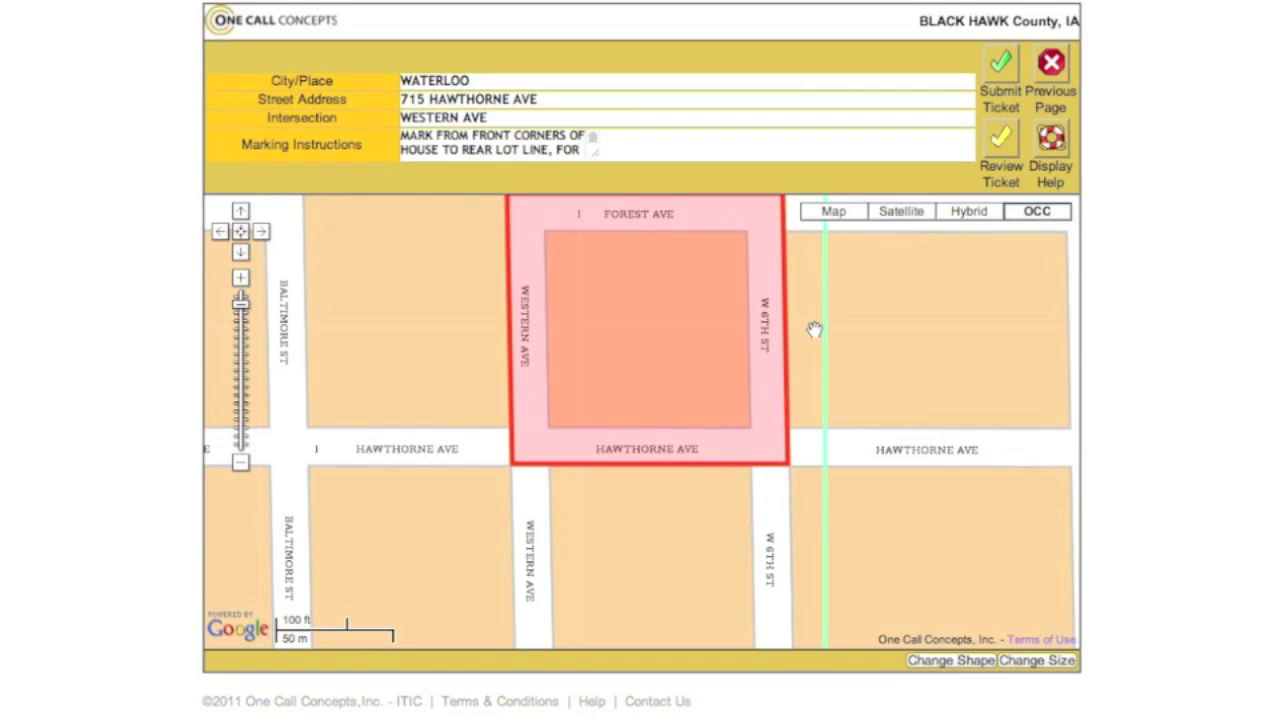
left_click(822, 214)
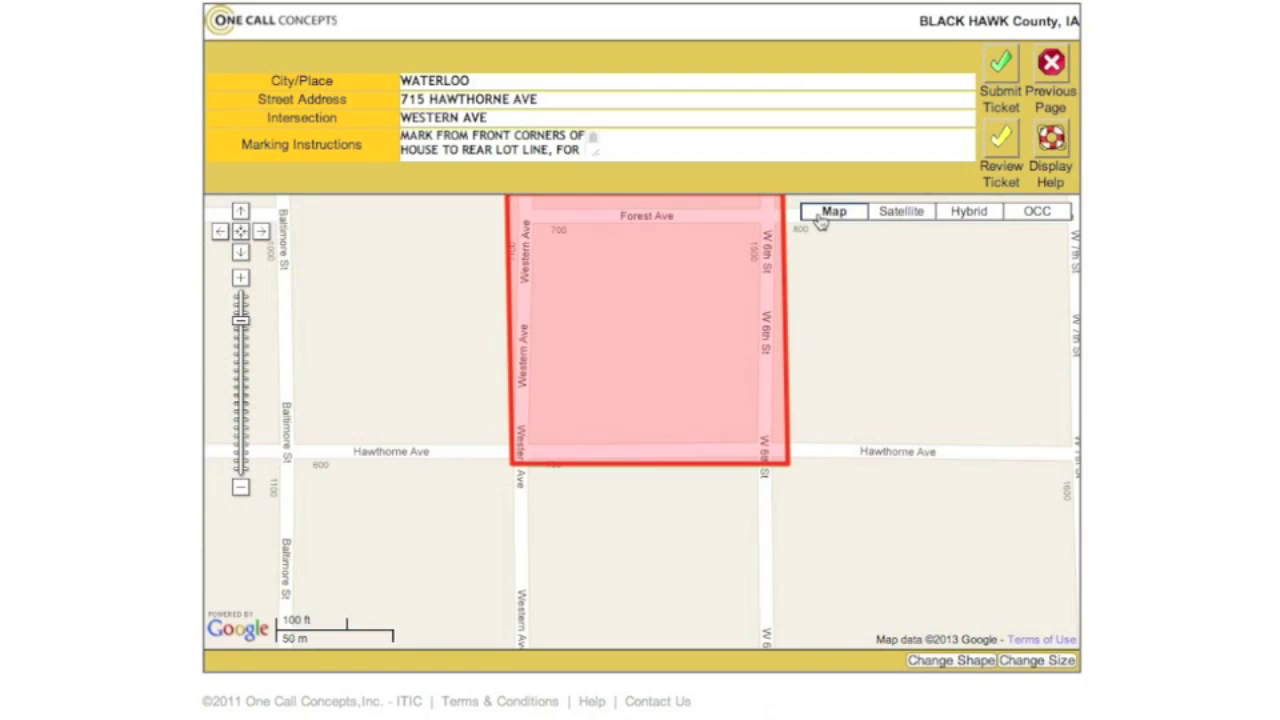
left_click(881, 219)
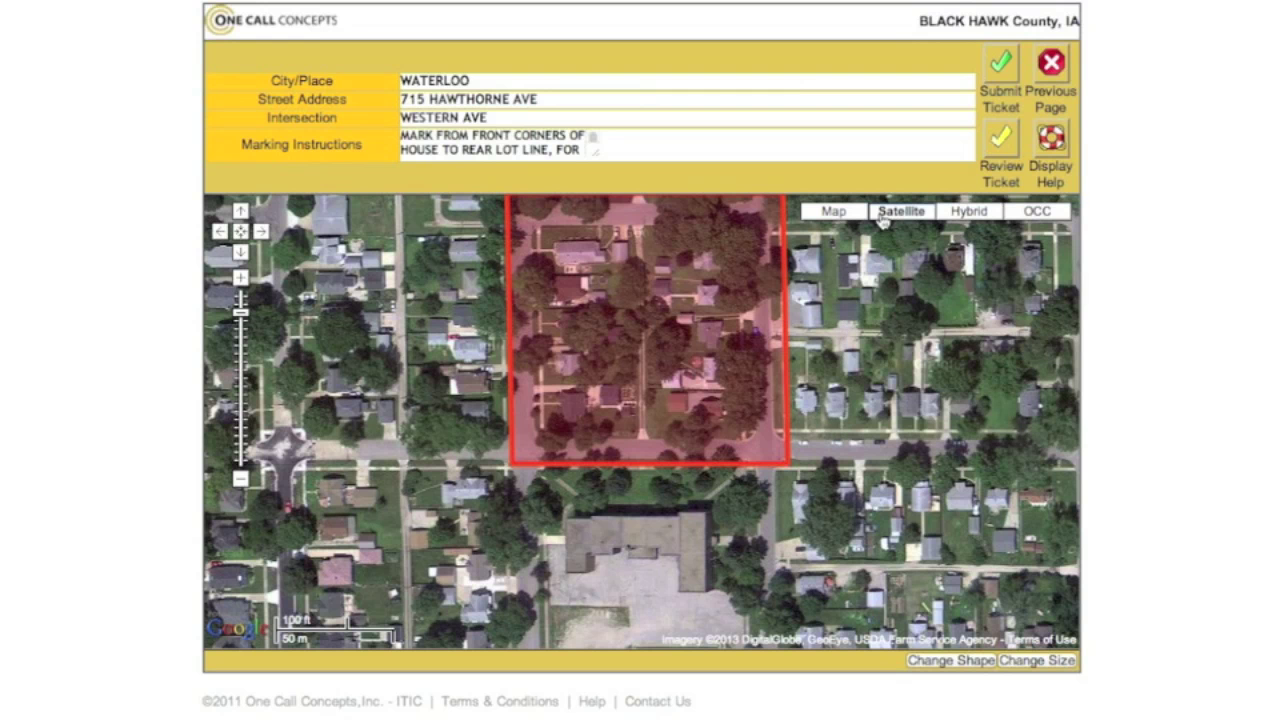
left_click(951, 219)
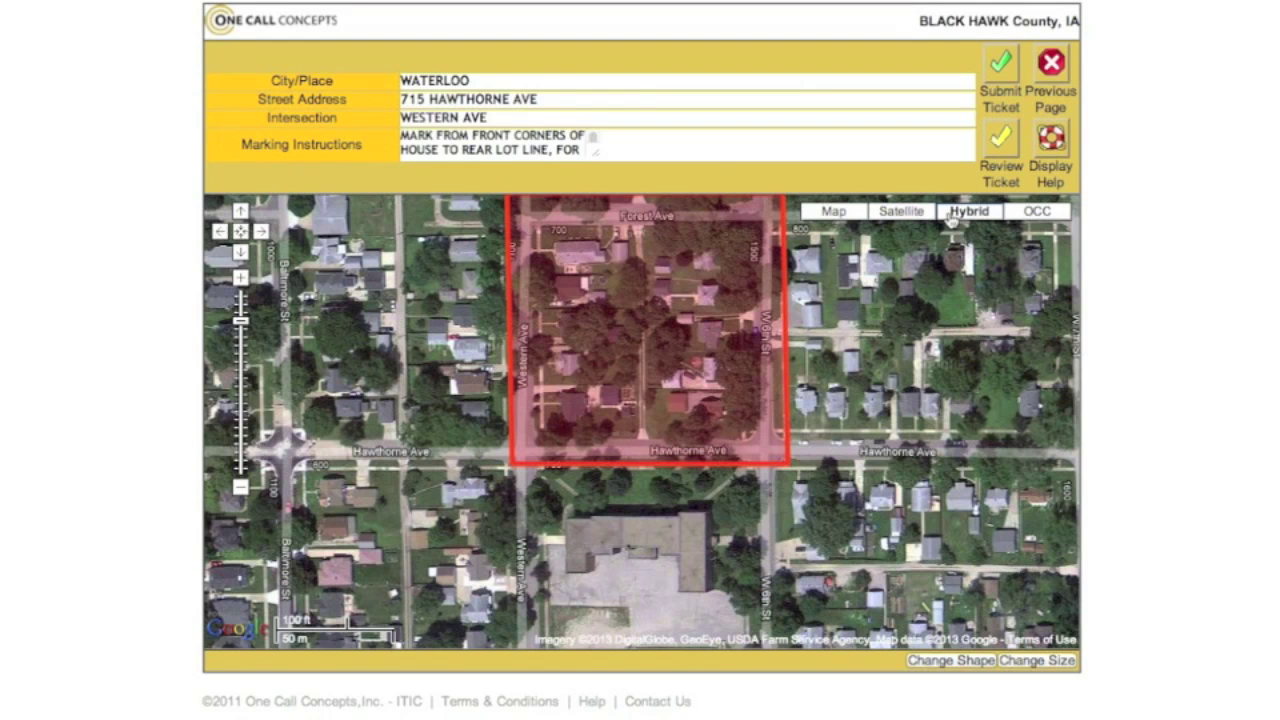
left_click(1017, 224)
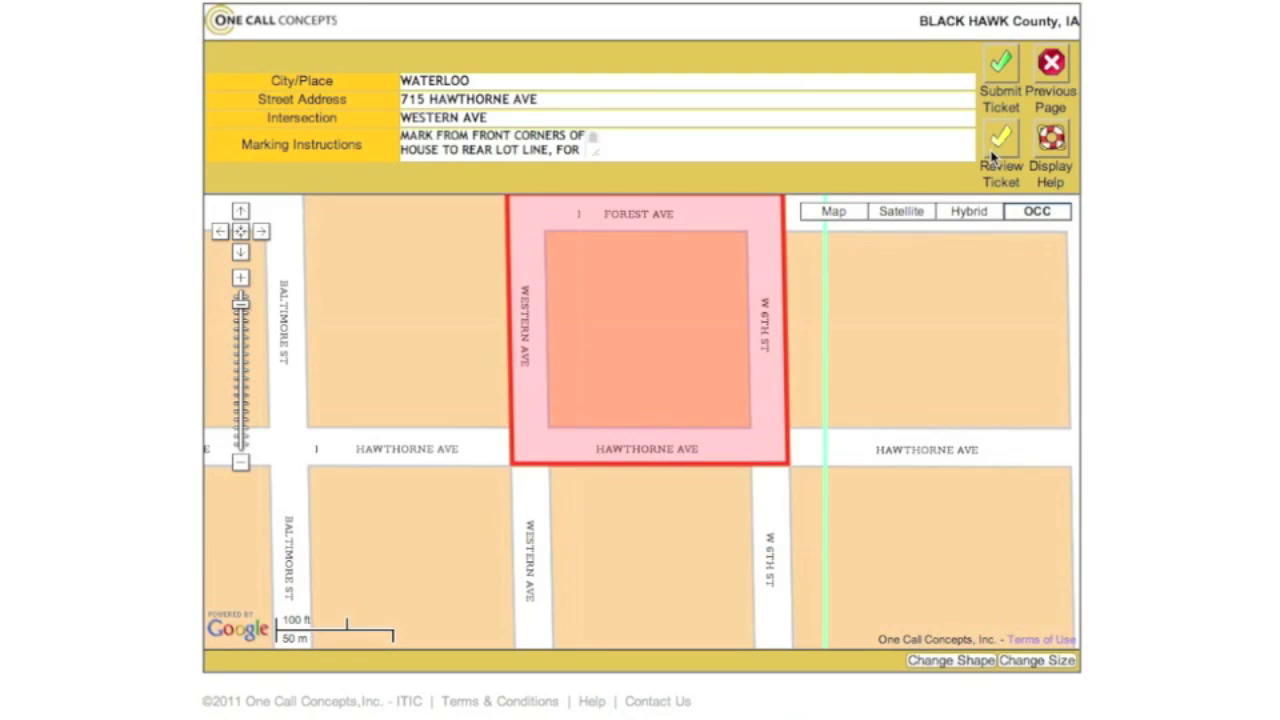
Submit the ticket and accept the four-operator list, Mediacom through Waterloo Water Works.
left_click(997, 84)
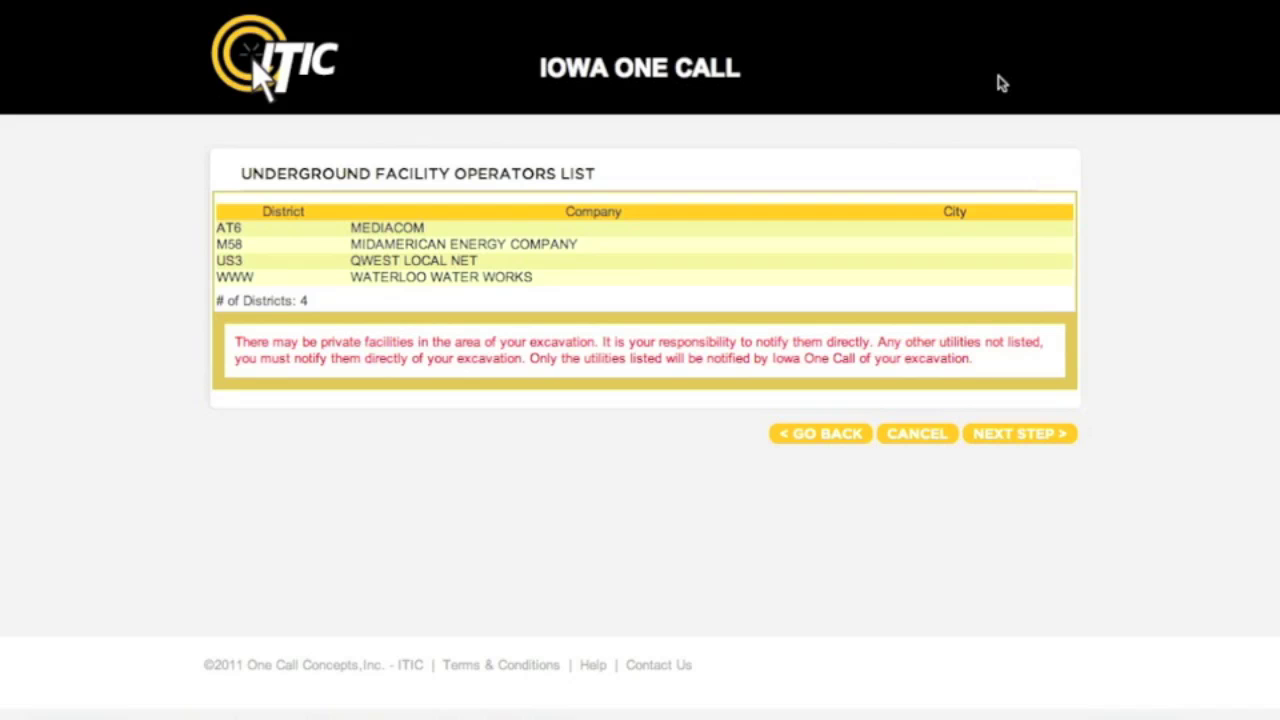
left_click(1045, 434)
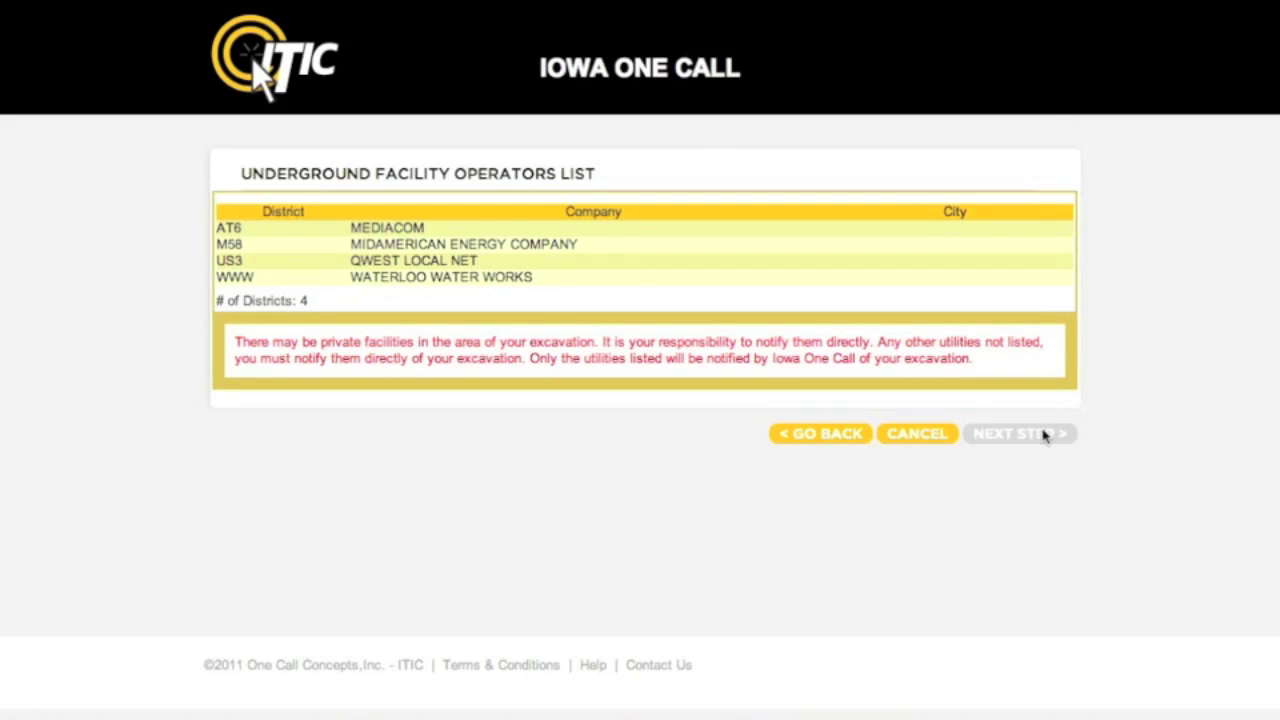